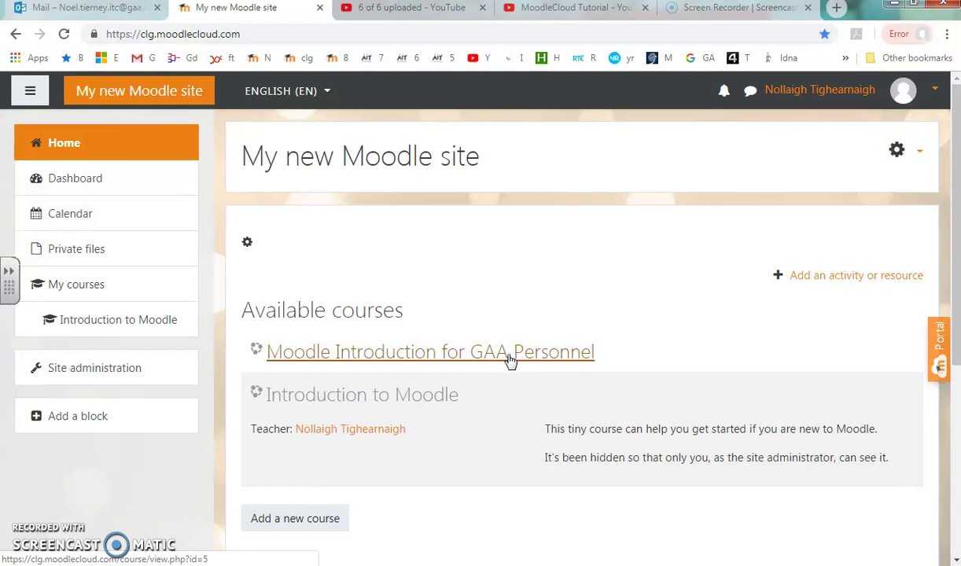
Open the Moodle Introduction for GAA Personnel course and bring up its gear settings menu
click(509, 358)
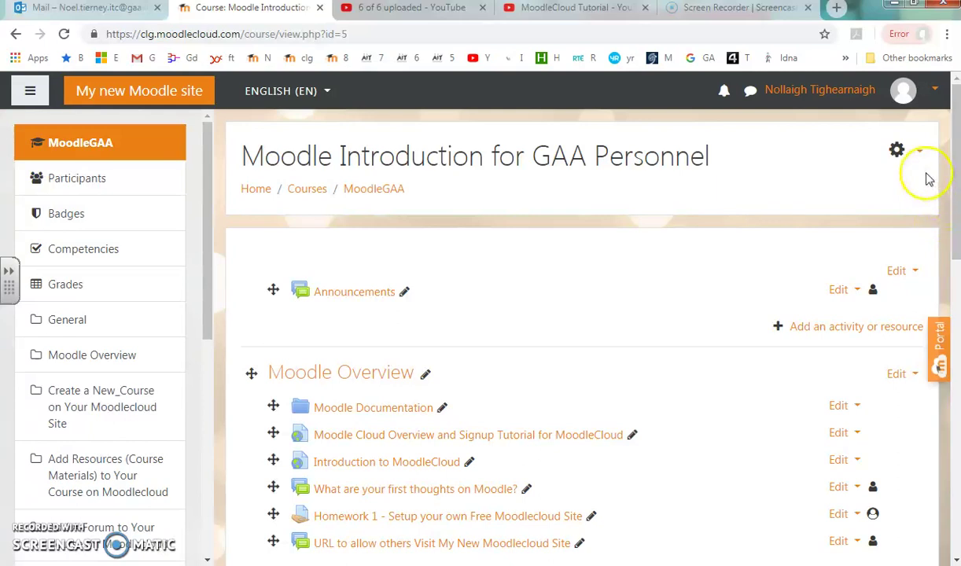
click(912, 272)
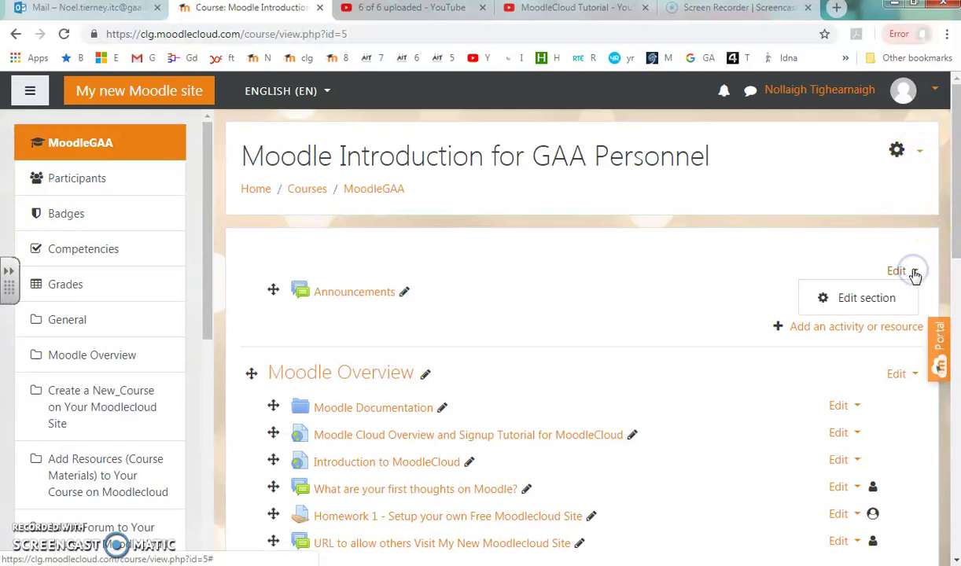
click(916, 152)
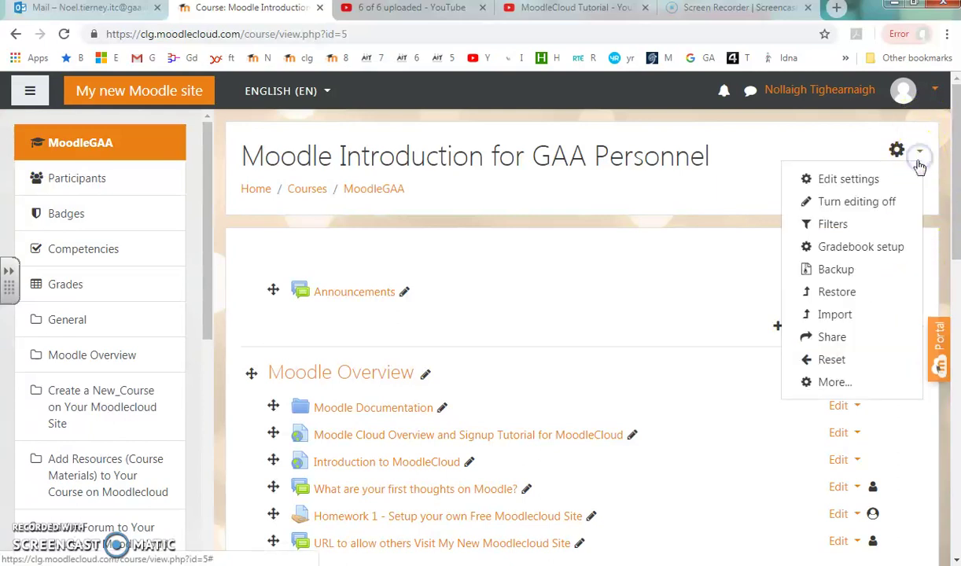
From Course administration, open the Question bank questions list for the Default for MoodleGAA category
click(835, 382)
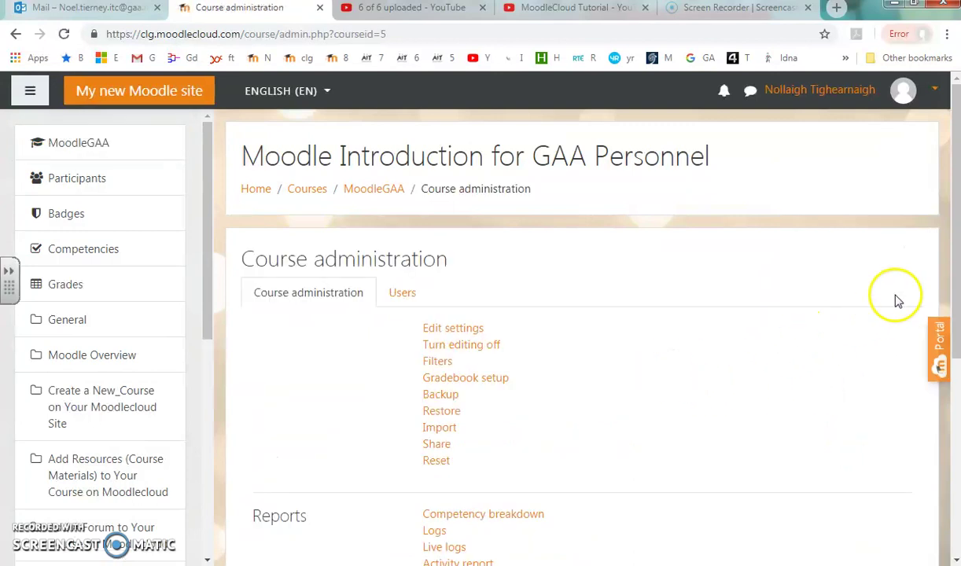
scroll(954, 259, down, 4)
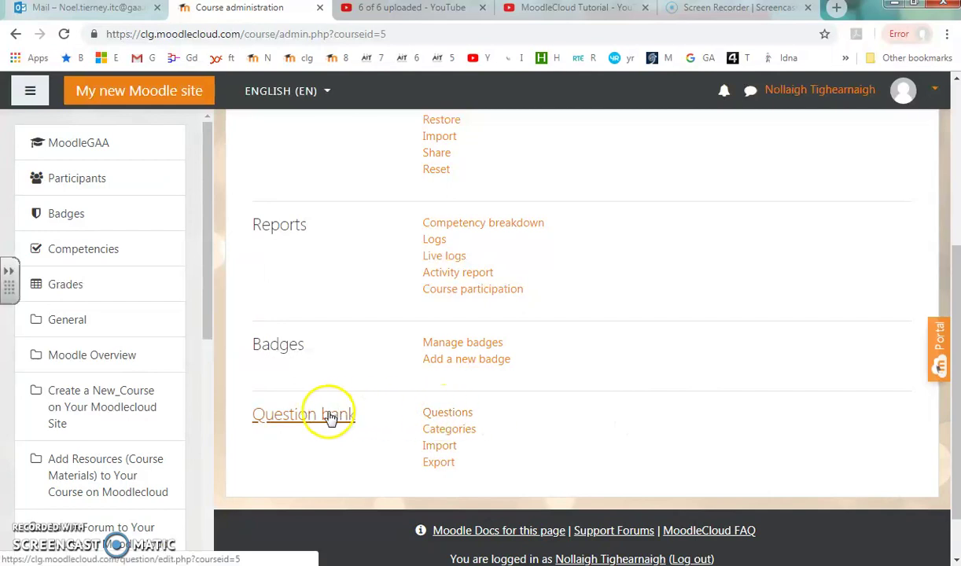
click(440, 417)
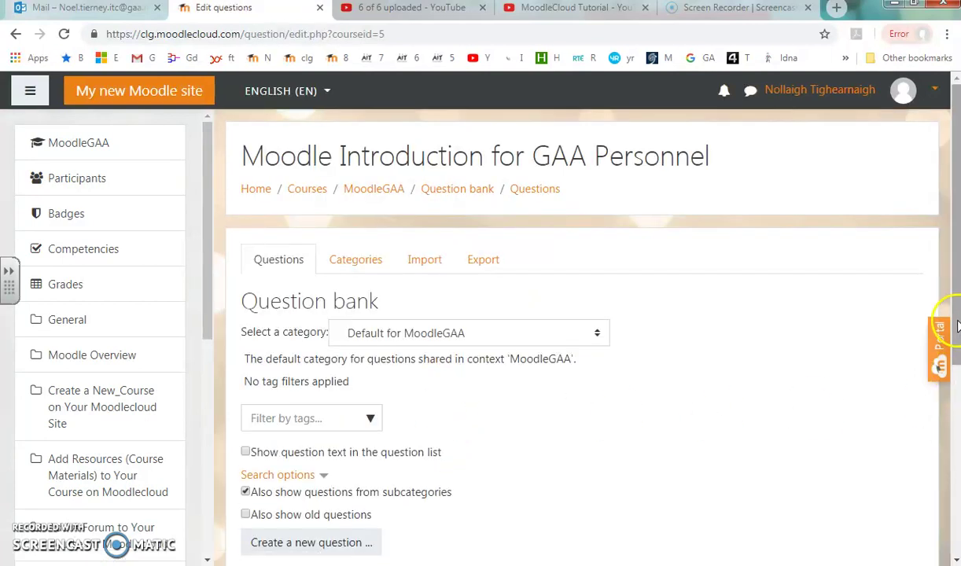
drag(956, 318, 957, 370)
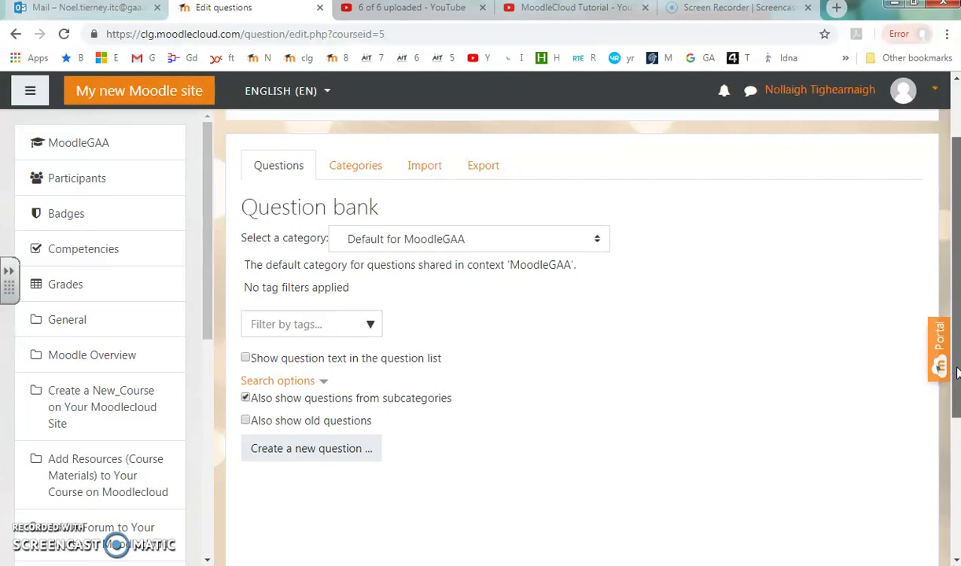
drag(957, 373, 957, 383)
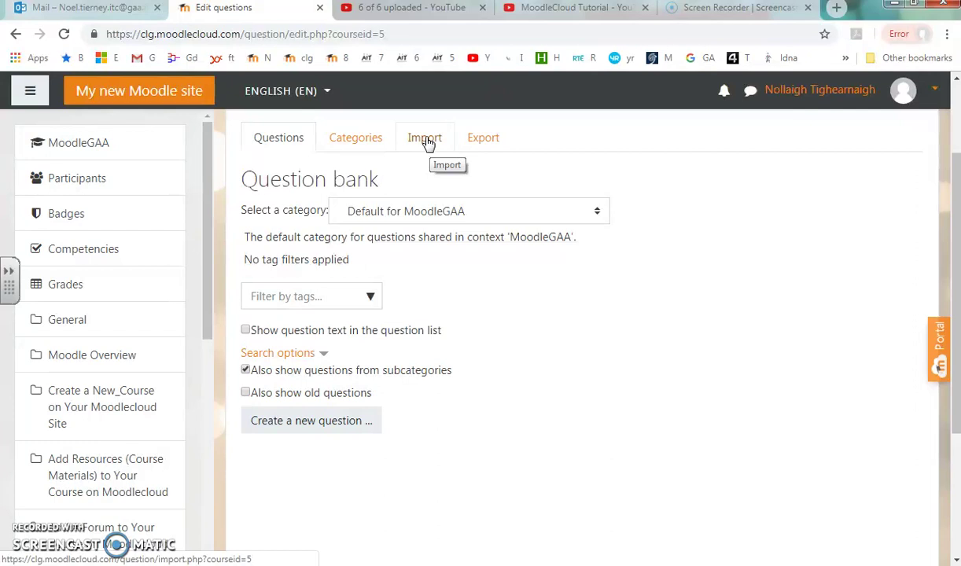
On the Import page, choose Gift format and scroll to 'Import questions from file'
click(425, 138)
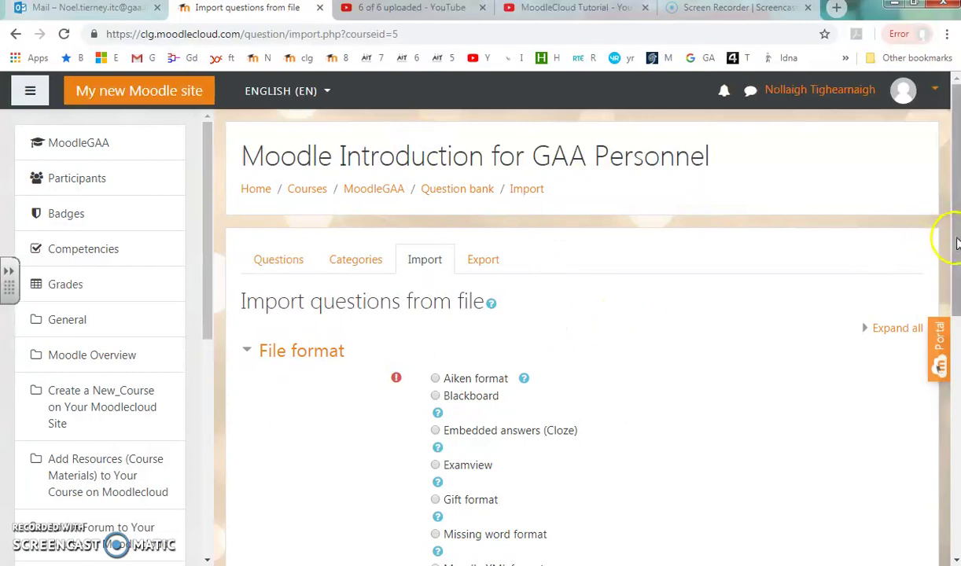
drag(953, 236, 955, 354)
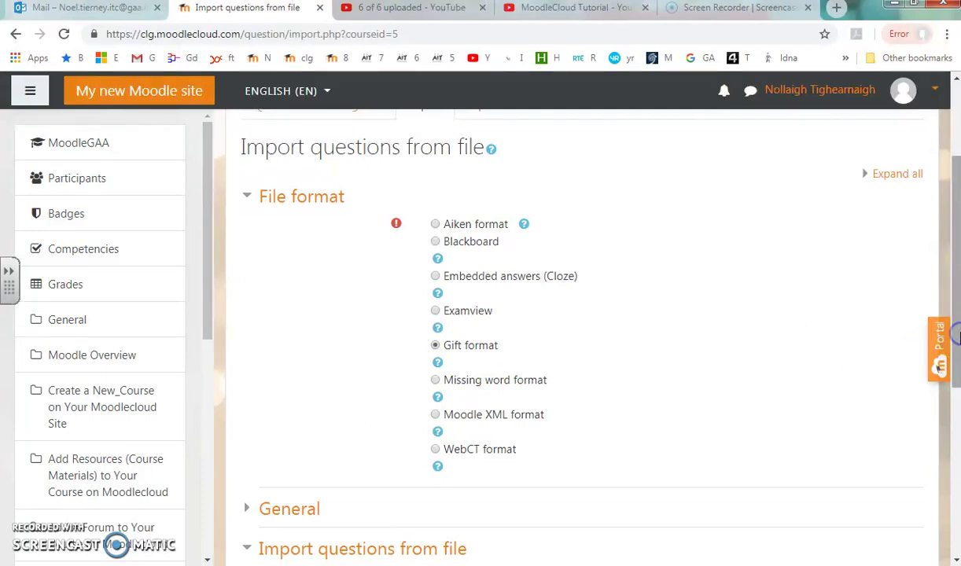
drag(957, 329, 955, 472)
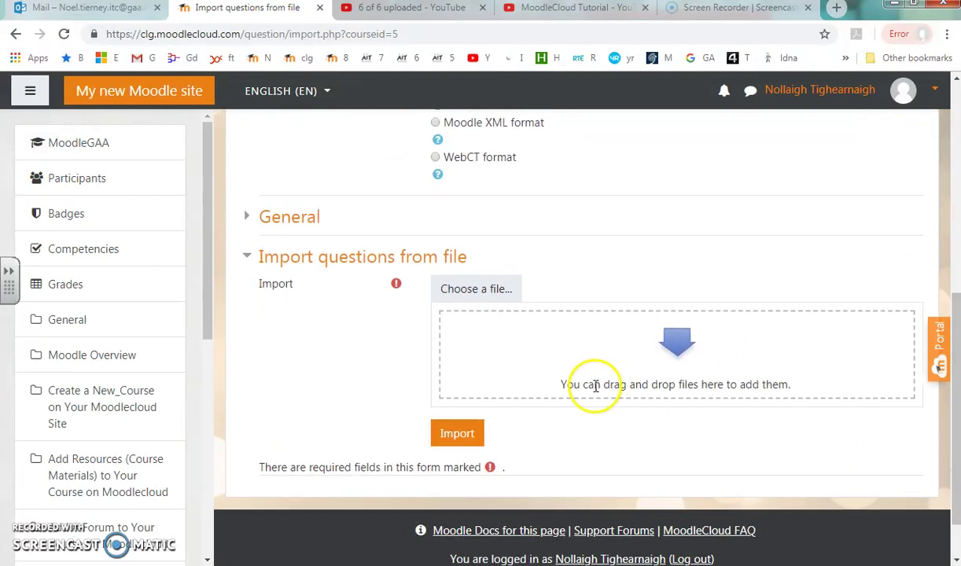
In the file picker, select Westmeath_GAA_Moodle_Quiz_Questions.gft from Desktop > GAA_Moodle_2018
click(475, 288)
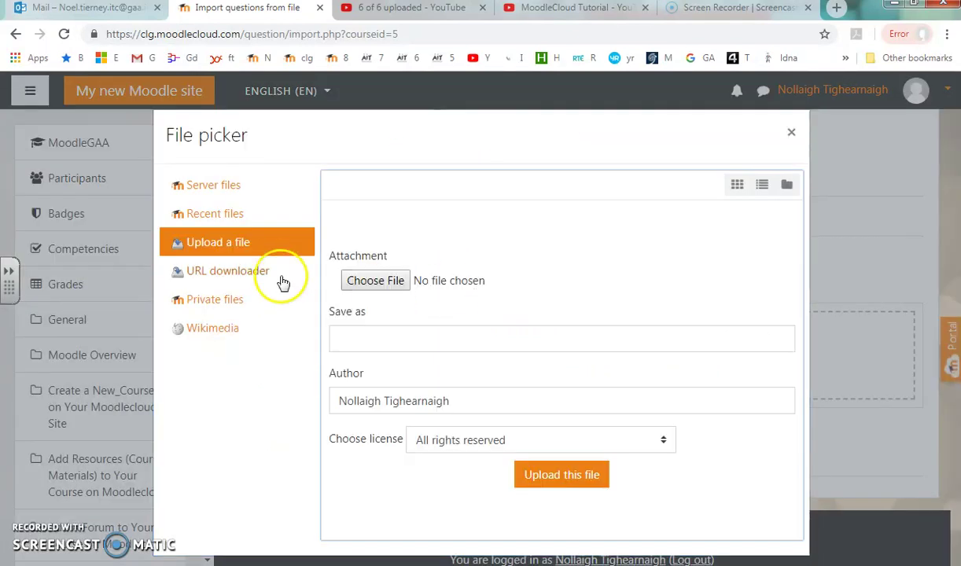
click(231, 245)
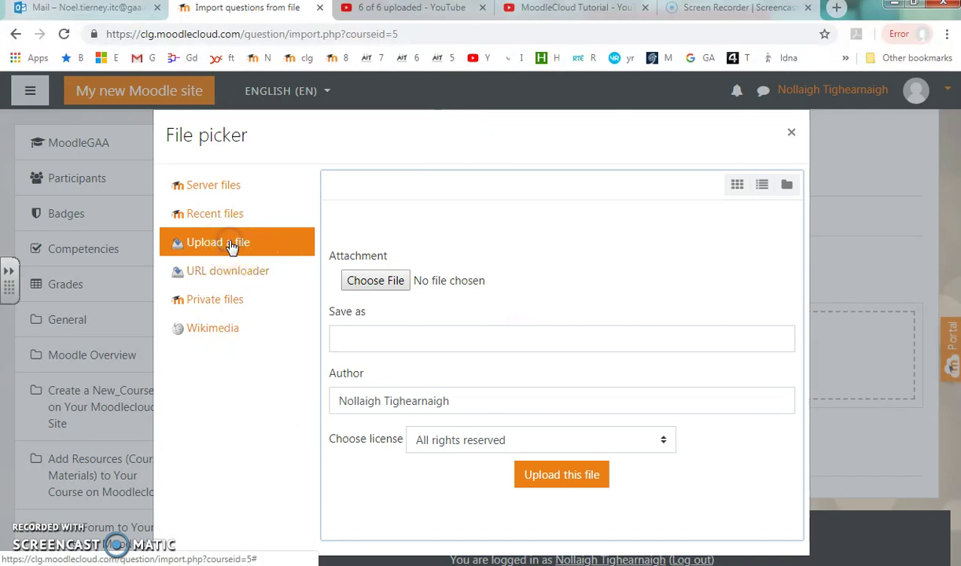
click(391, 281)
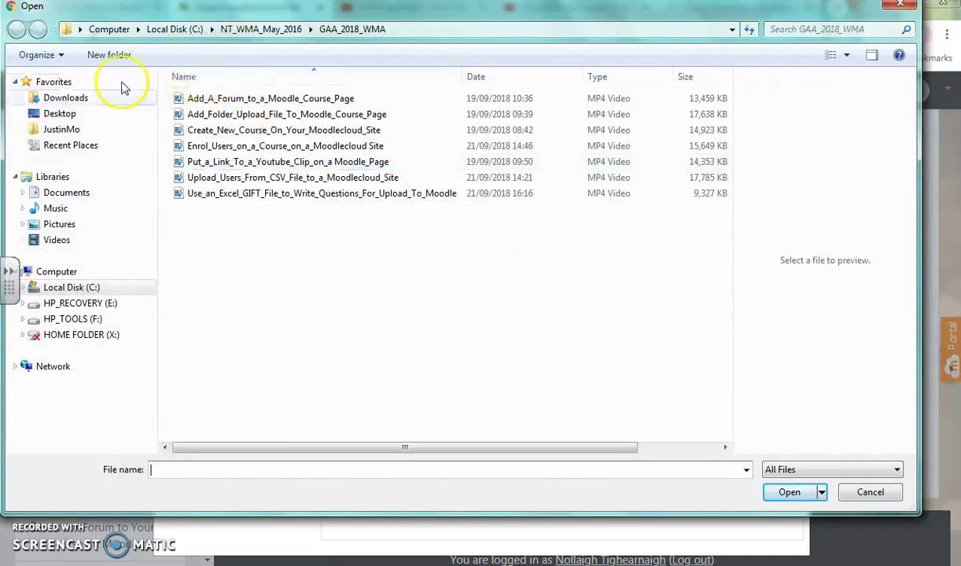
click(62, 113)
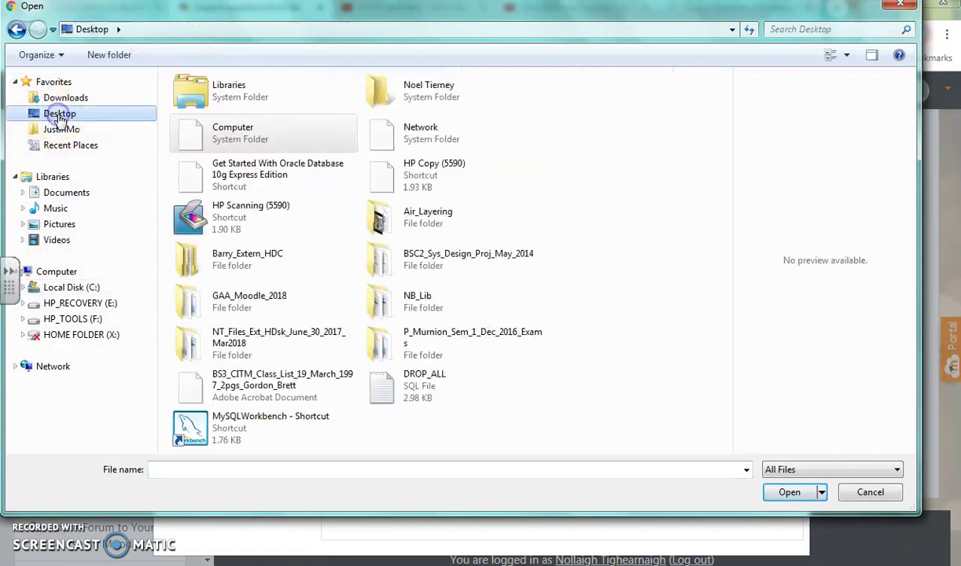
double_click(225, 297)
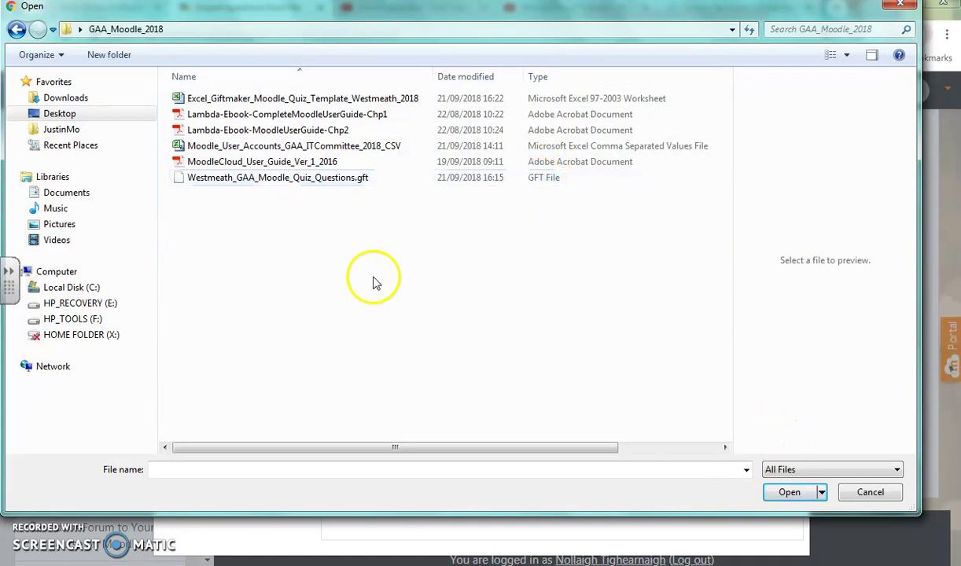
click(215, 179)
Upload the chosen .gft file, import it, and review the five parsed Westmeath GAA questions
click(789, 492)
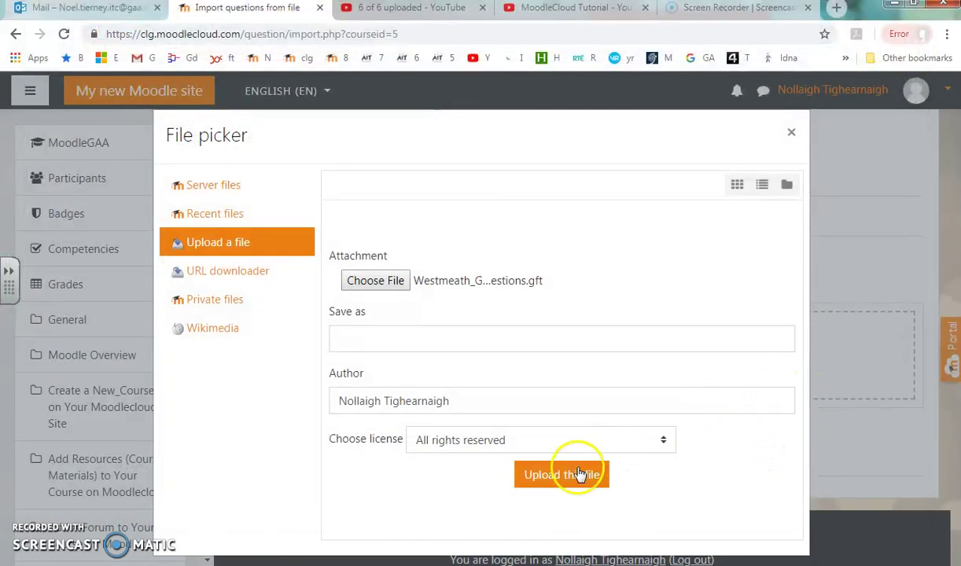
click(569, 476)
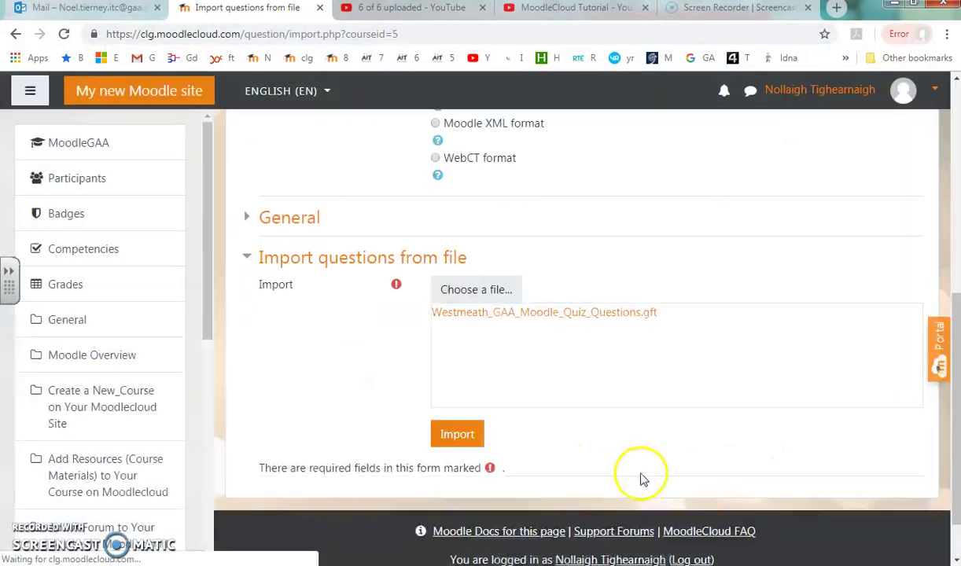
click(457, 437)
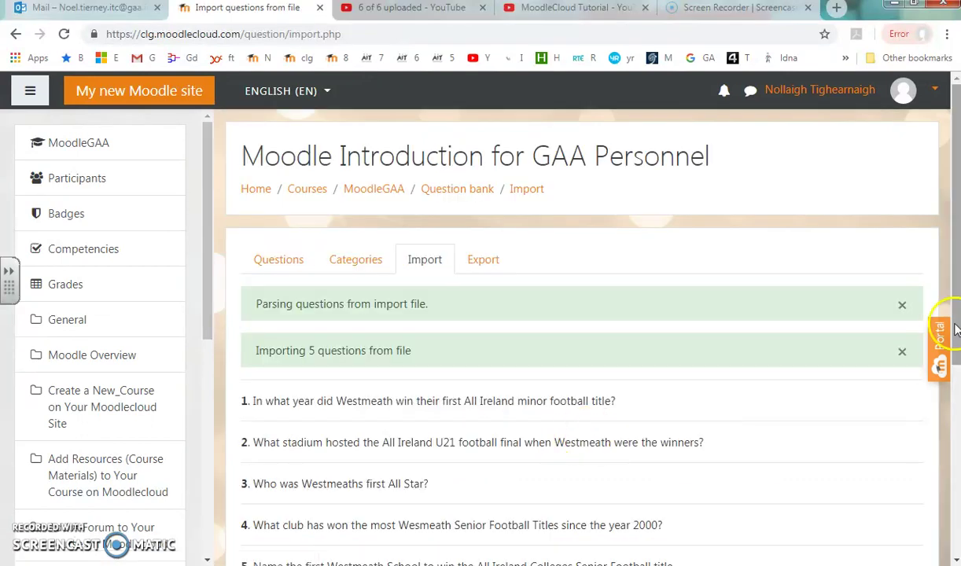
drag(958, 297, 956, 357)
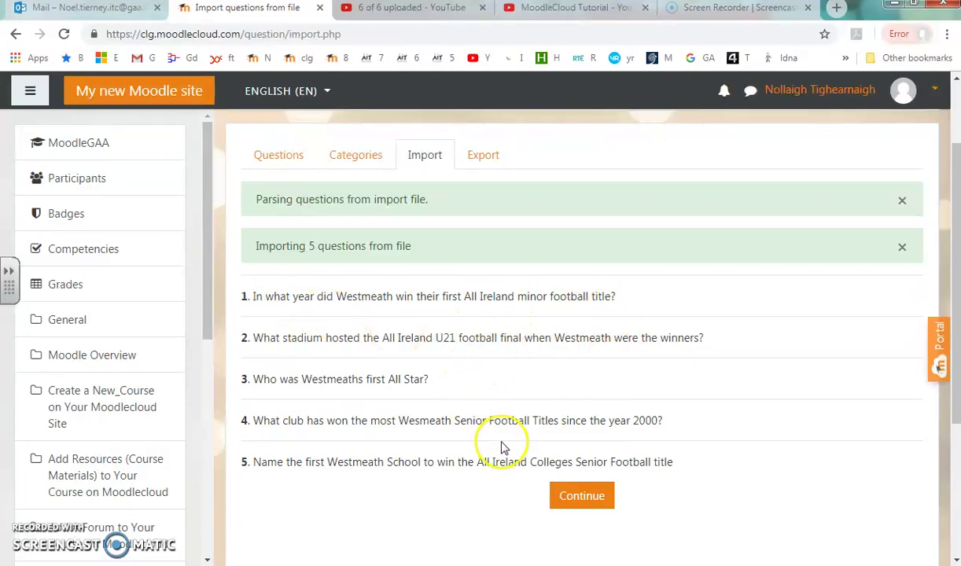
Continue to the question bank and scroll to the WH_Q0001–WH_Q0005 question list
click(581, 491)
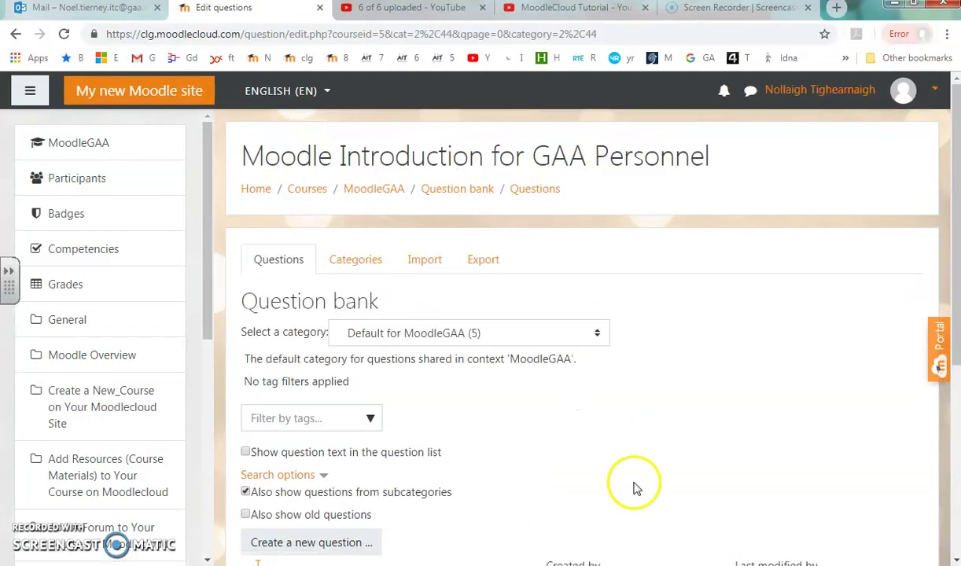
scroll(954, 260, down, 3)
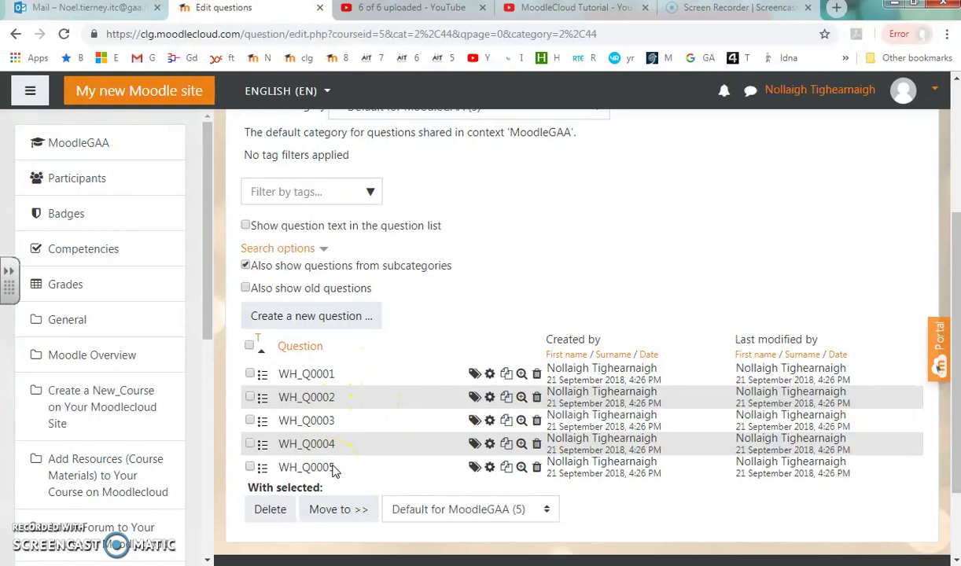
click(356, 376)
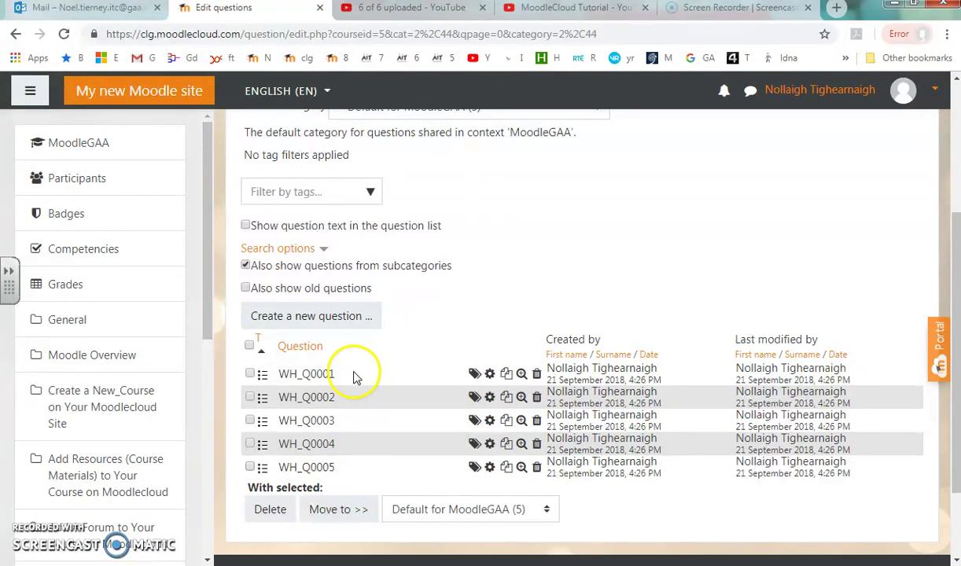
Open WH_Q0001's multiple choice edit form and check its name, text and choices, with 1995 at 100%
click(489, 375)
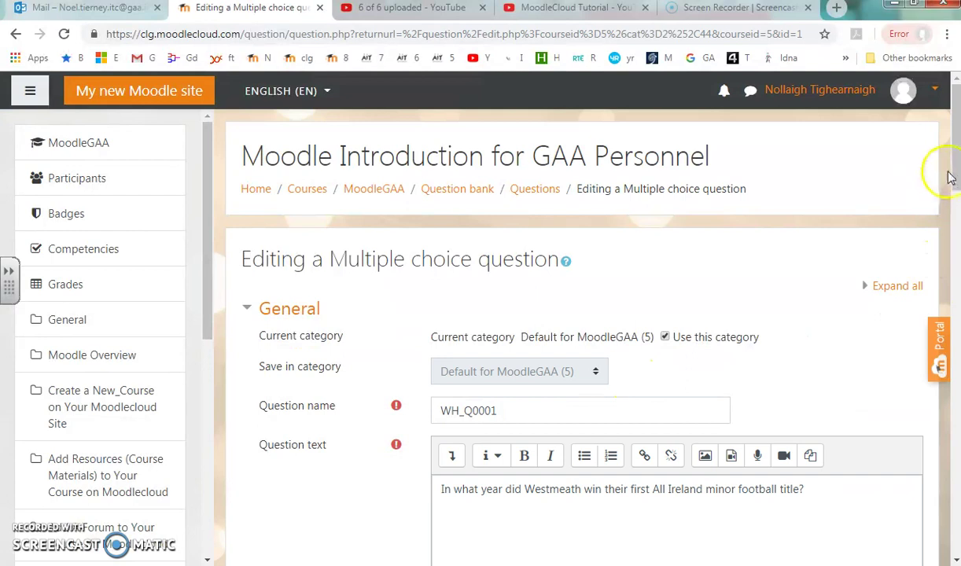
drag(952, 174, 954, 206)
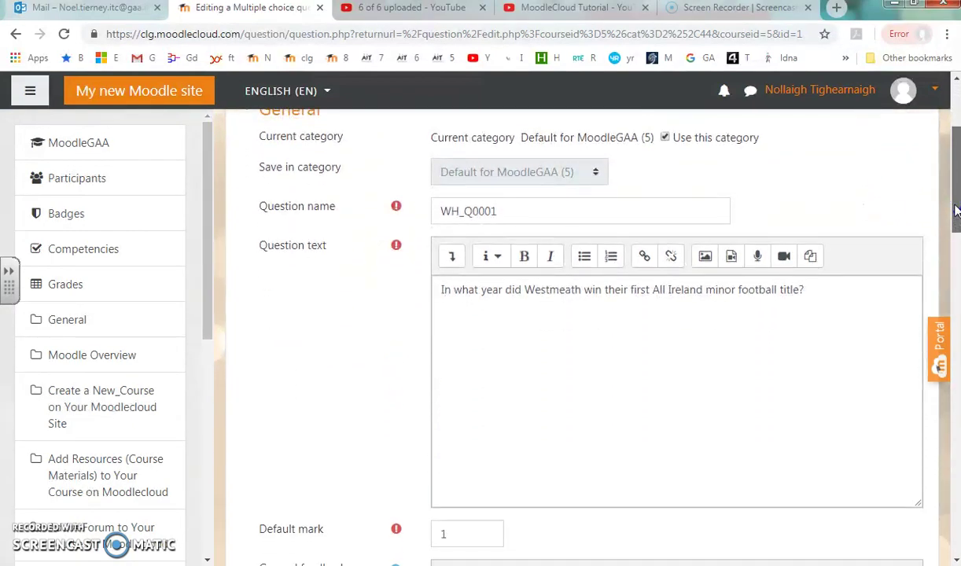
click(489, 208)
click(697, 335)
drag(806, 287, 405, 283)
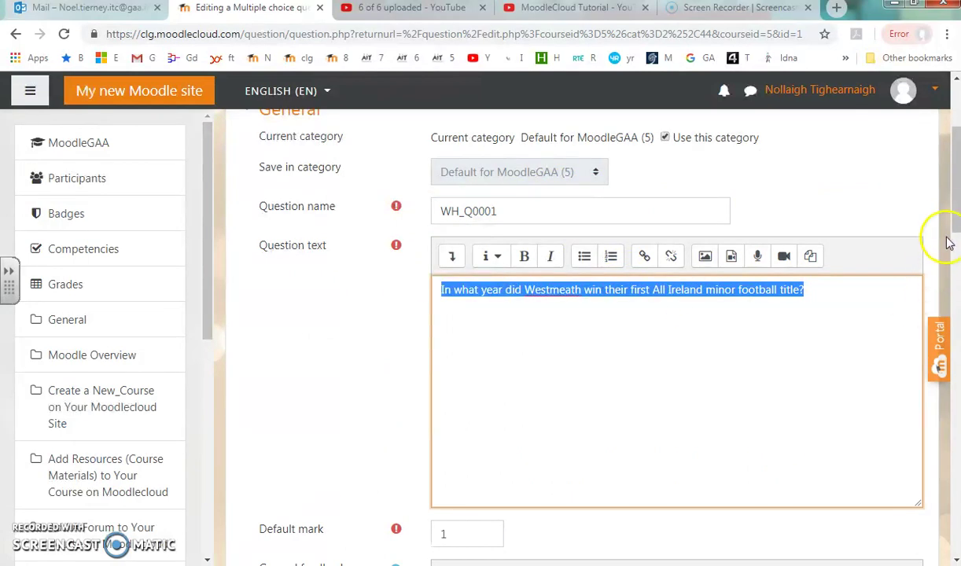
drag(950, 233, 957, 360)
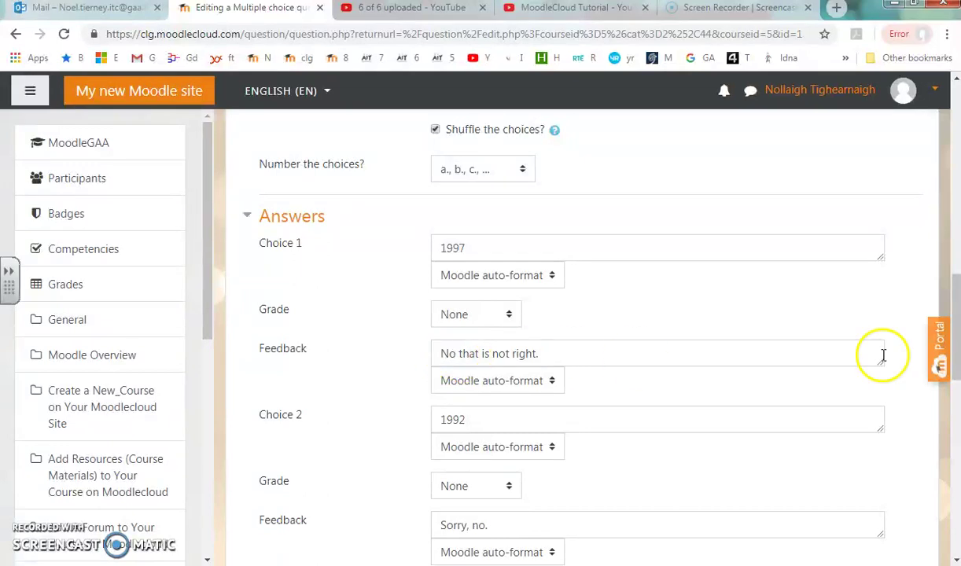
scroll(542, 233, down, 3)
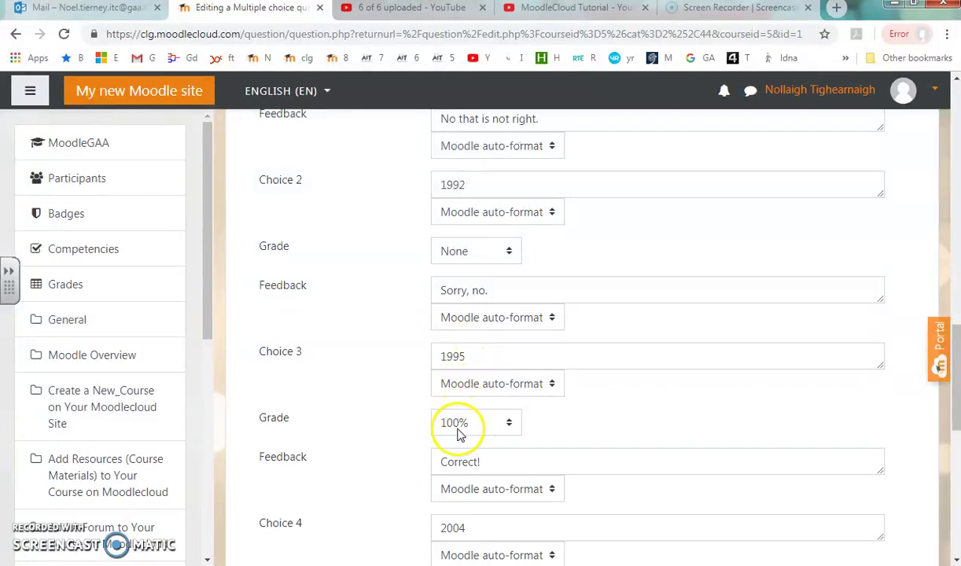
scroll(943, 358, up, 4)
drag(956, 324, 956, 142)
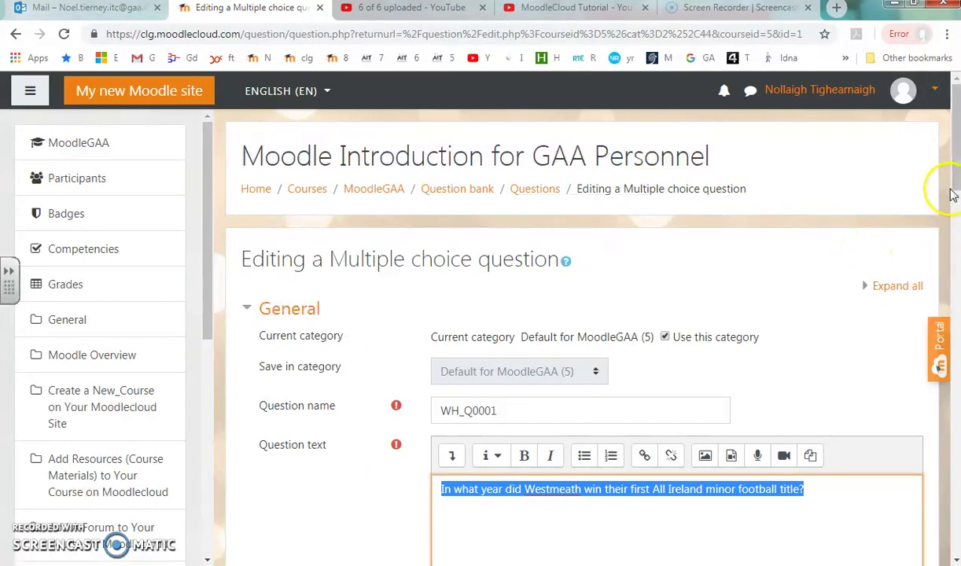
drag(954, 151, 957, 169)
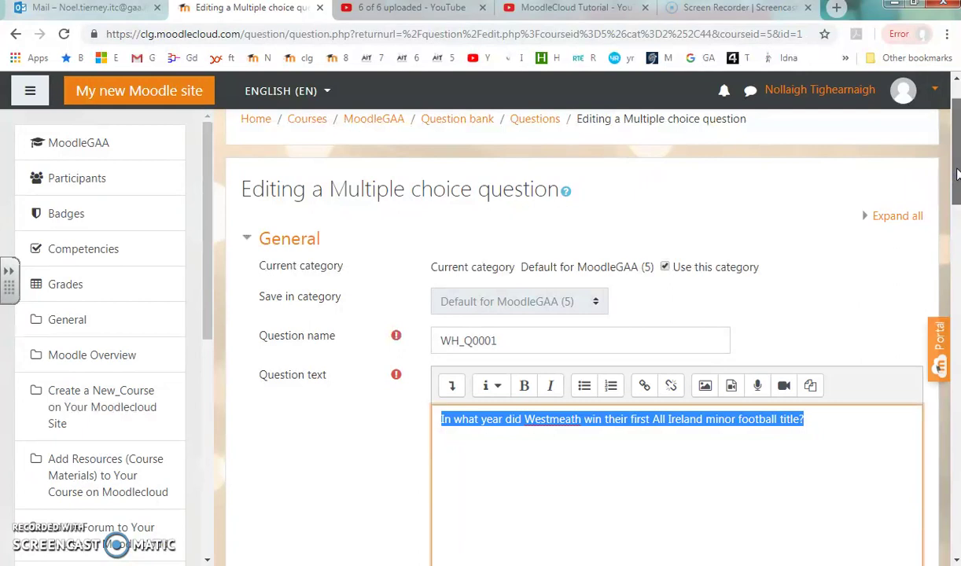
drag(956, 174, 943, 515)
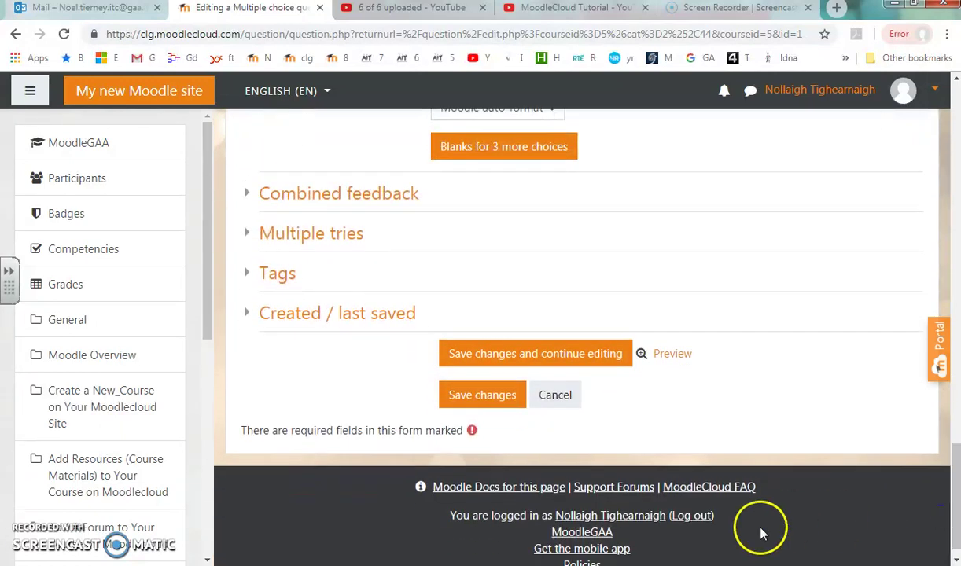
Save WH_Q0001, preview it answering 1995, see it marked correct, and close the preview
click(485, 397)
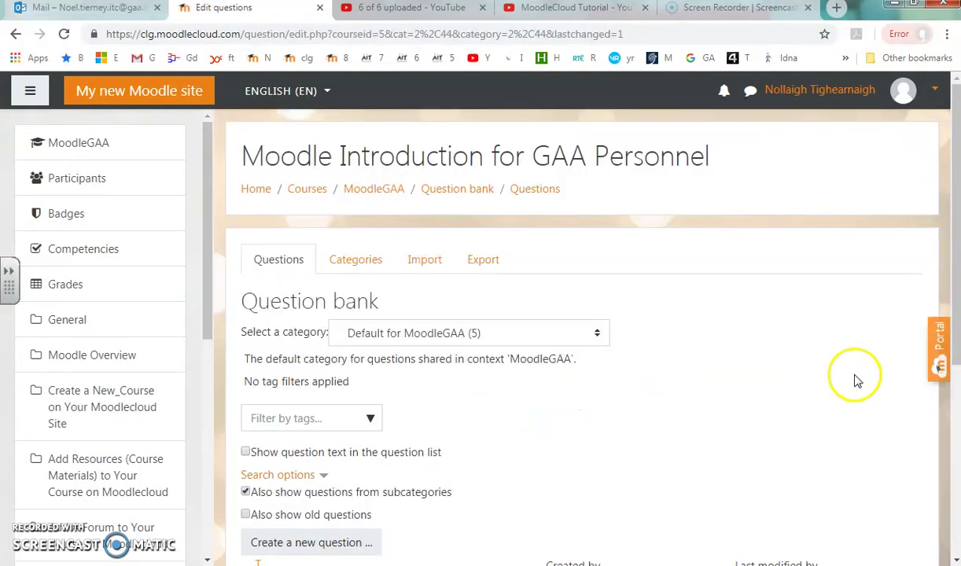
drag(949, 275, 948, 422)
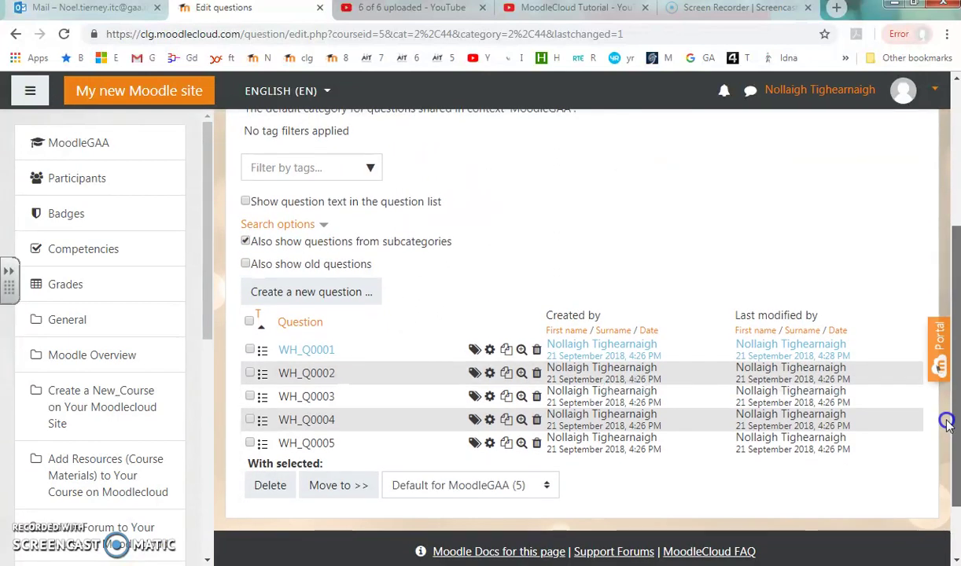
click(521, 349)
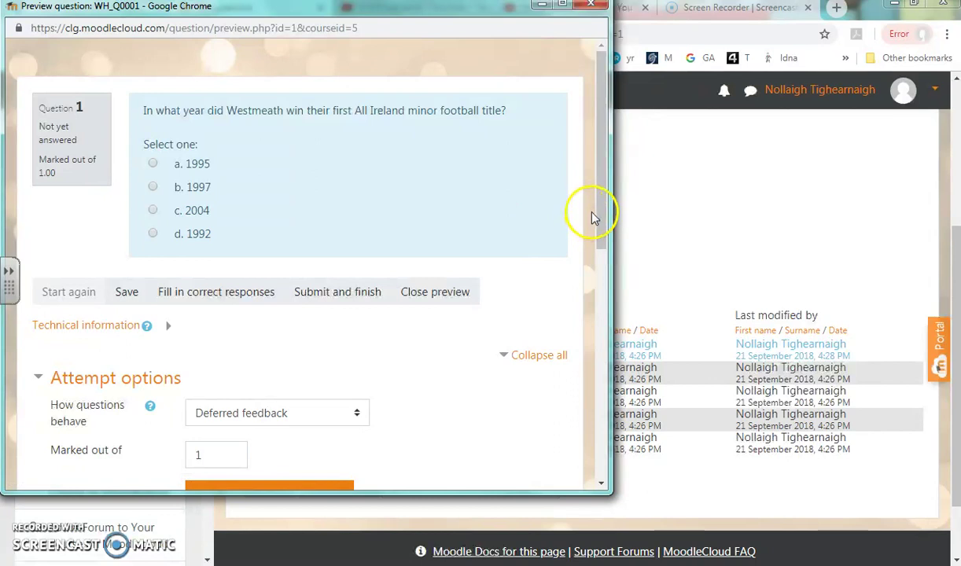
drag(613, 257, 906, 271)
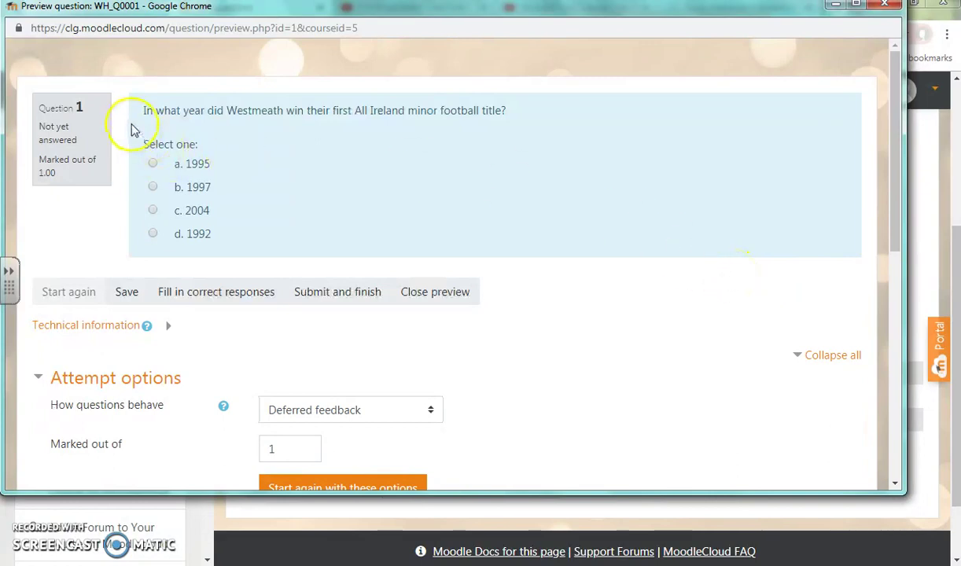
drag(144, 115, 499, 114)
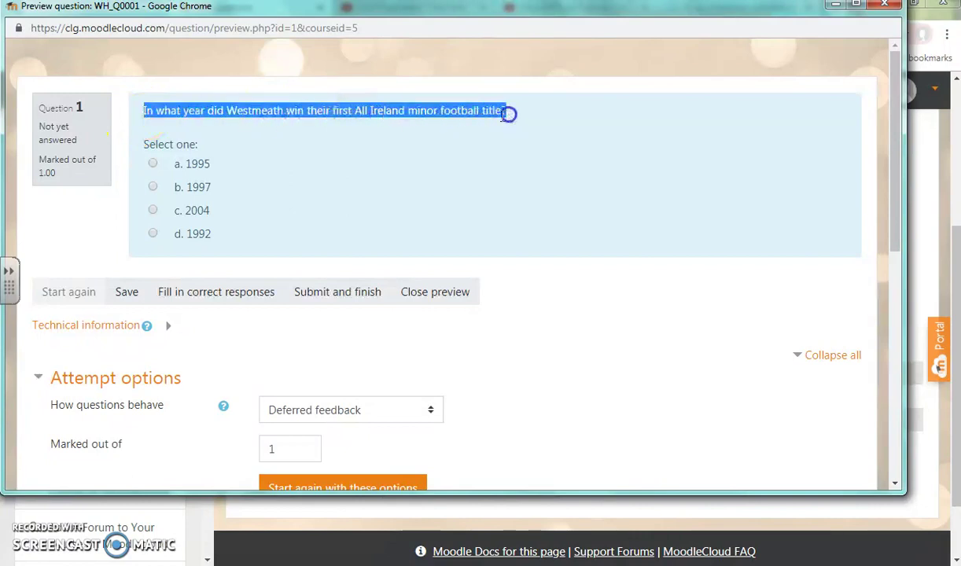
click(323, 165)
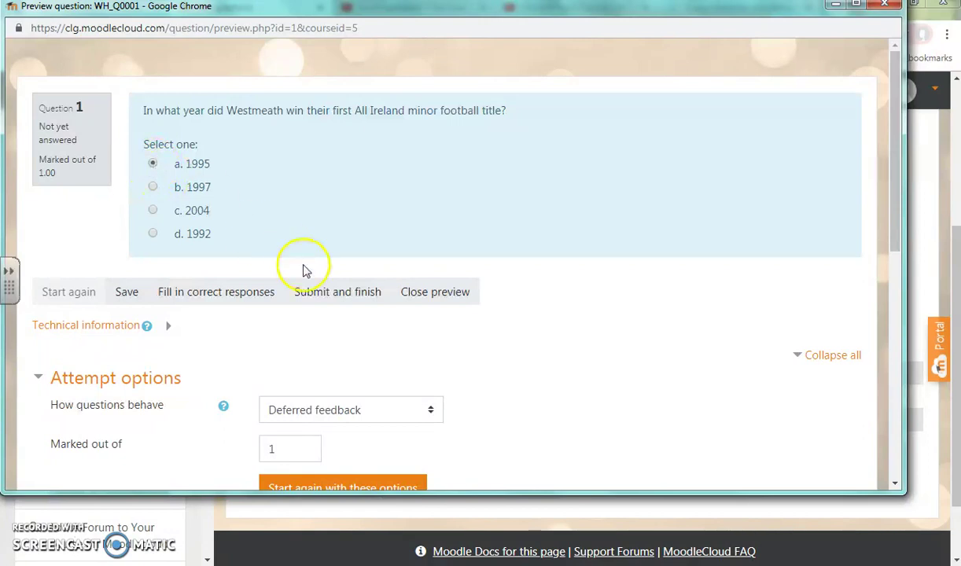
click(321, 291)
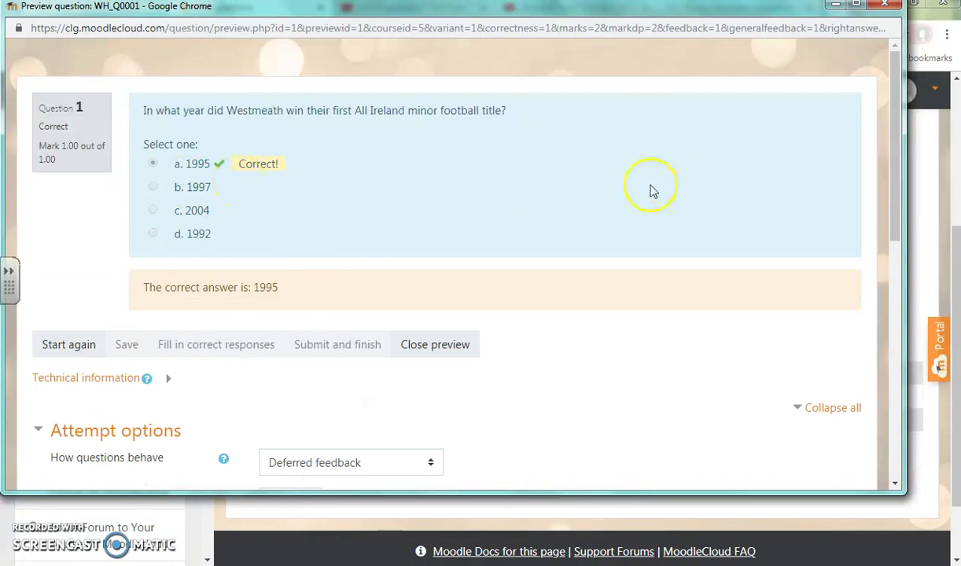
click(431, 347)
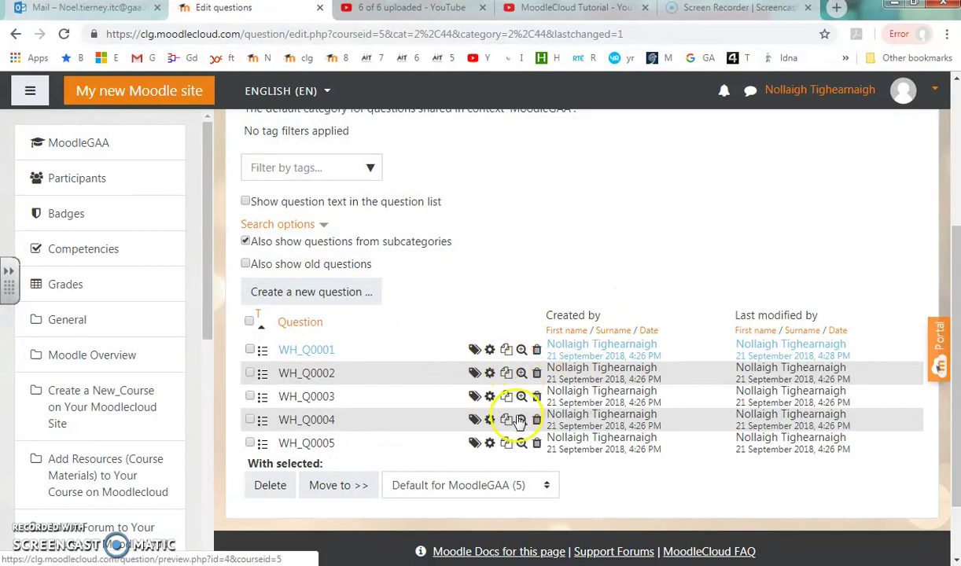
Preview WH_Q0004, submit Athlone, see it marked incorrect with Garrycastle correct, then close
click(522, 423)
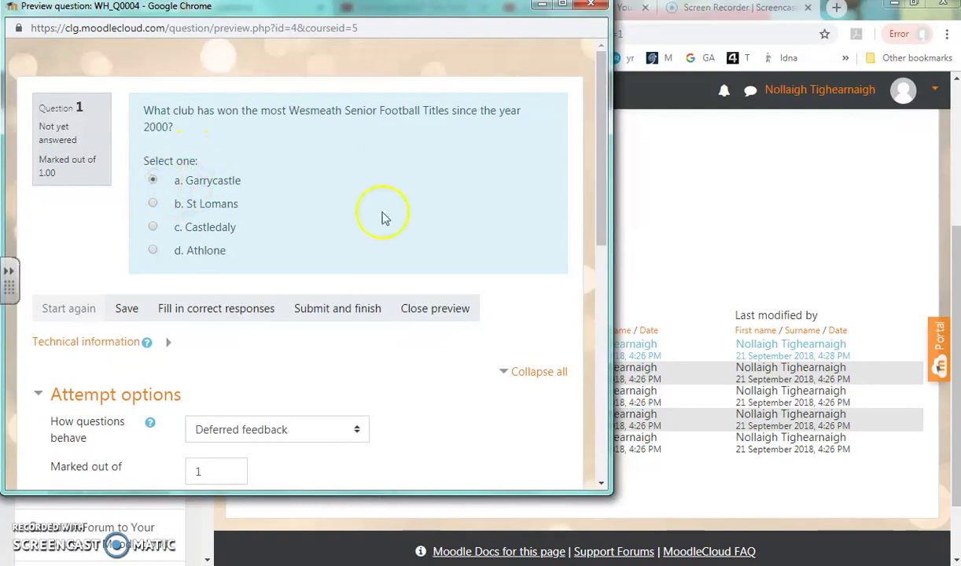
click(153, 249)
click(335, 306)
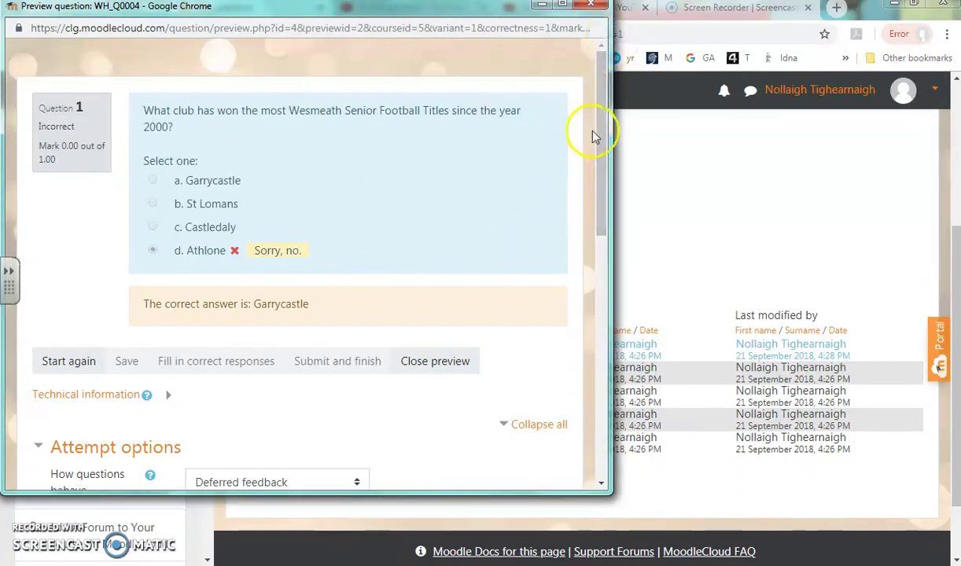
drag(600, 132, 600, 167)
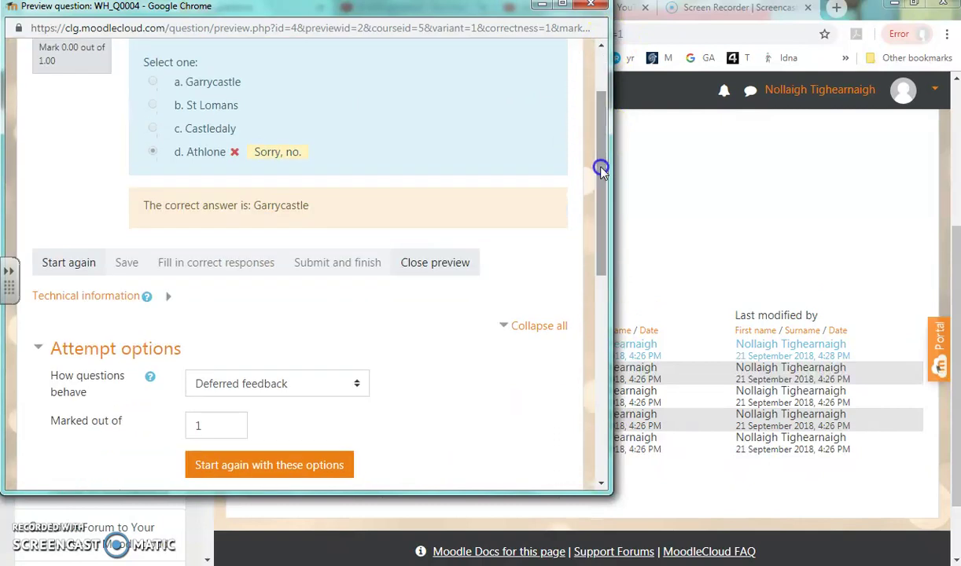
click(439, 260)
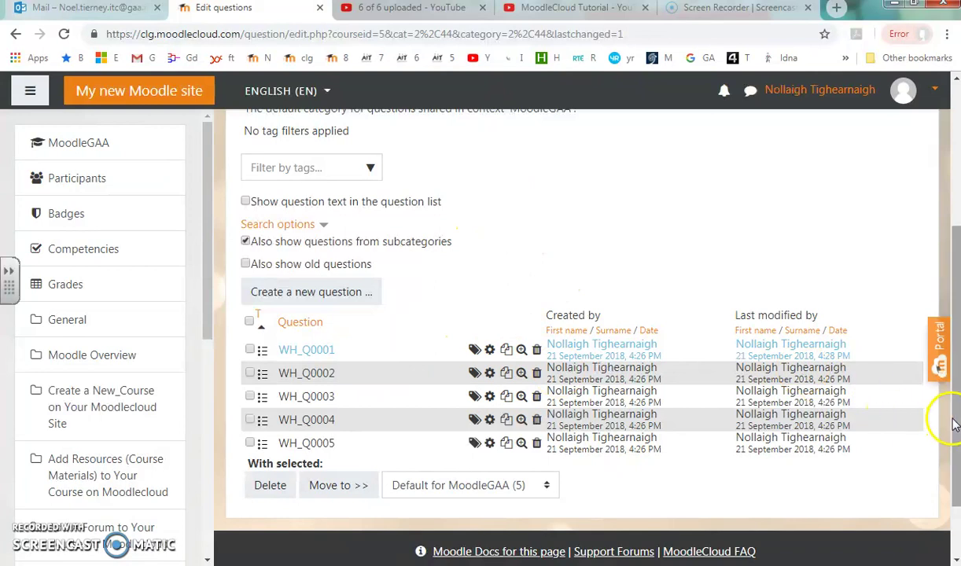
Return via the MoodleGAA breadcrumb and scroll the course page down to Topic 6
drag(953, 417, 951, 263)
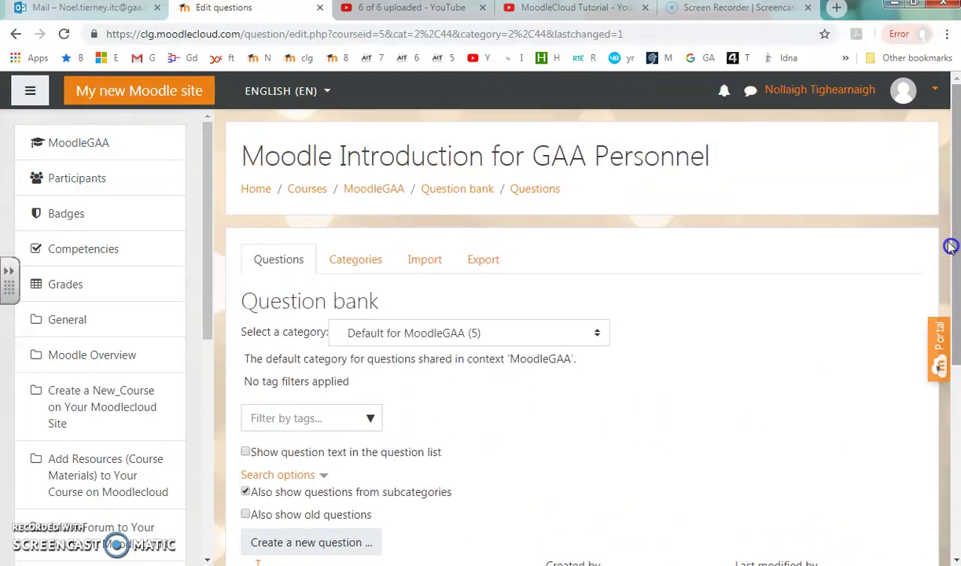
click(383, 191)
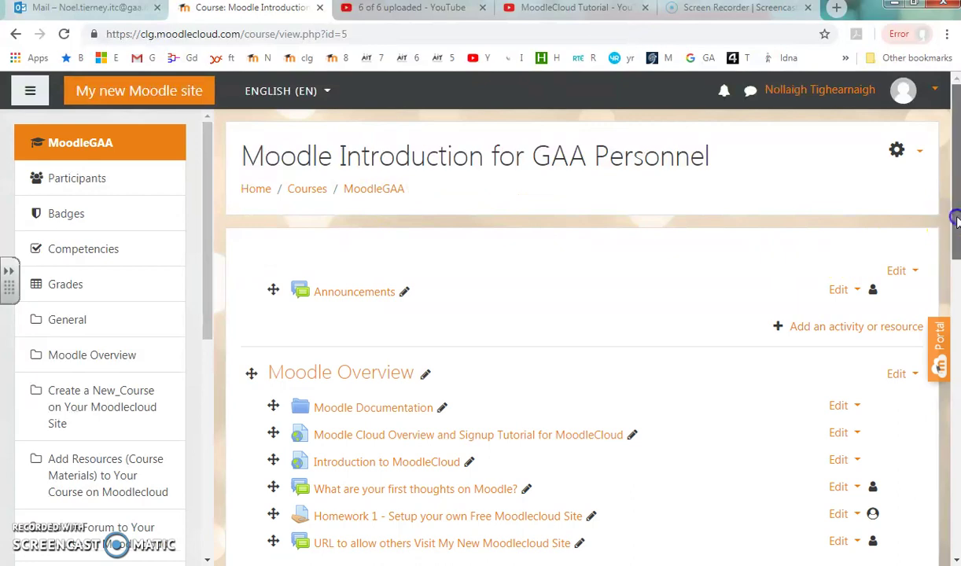
drag(955, 228, 954, 505)
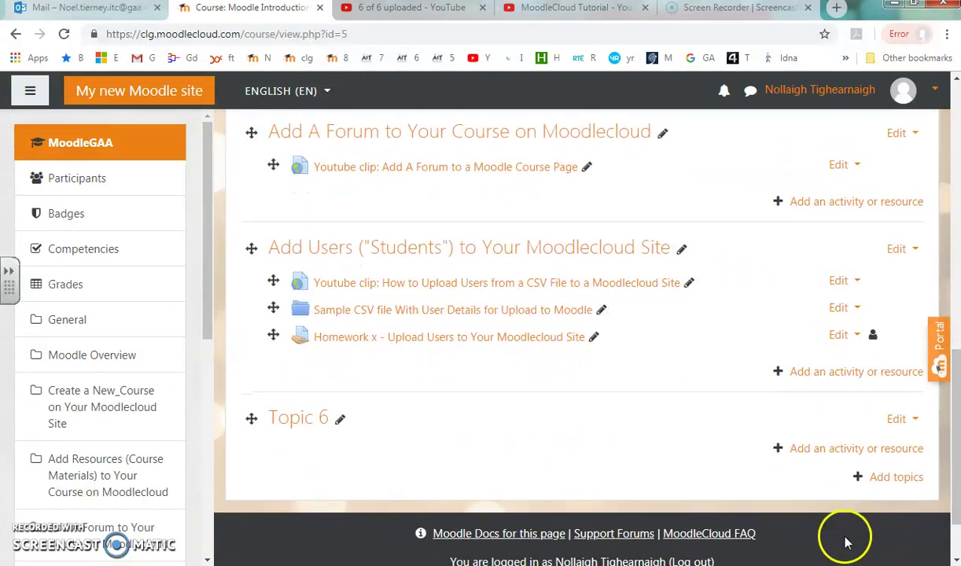
Open the activity chooser for Topic 6 and pick Quiz as the activity type
click(778, 449)
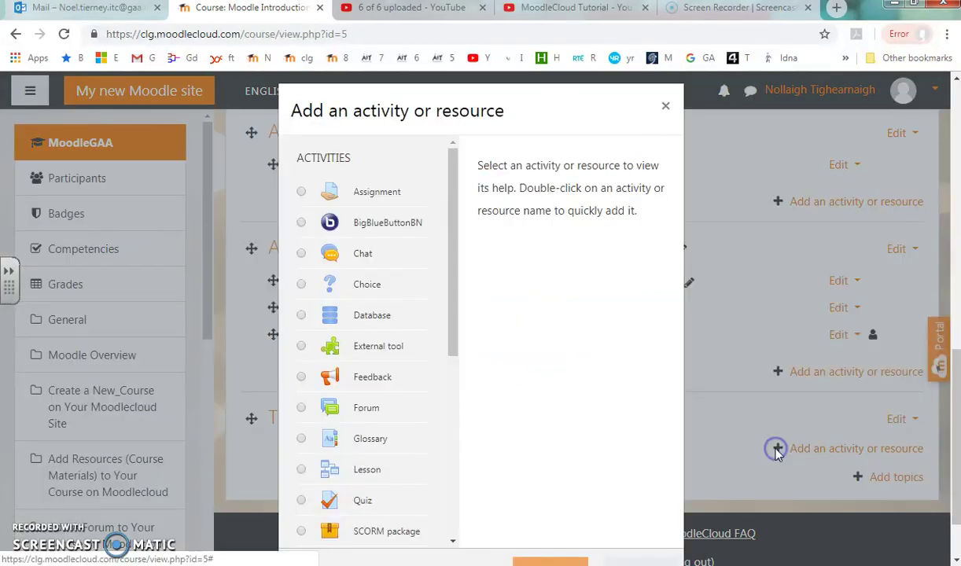
click(304, 502)
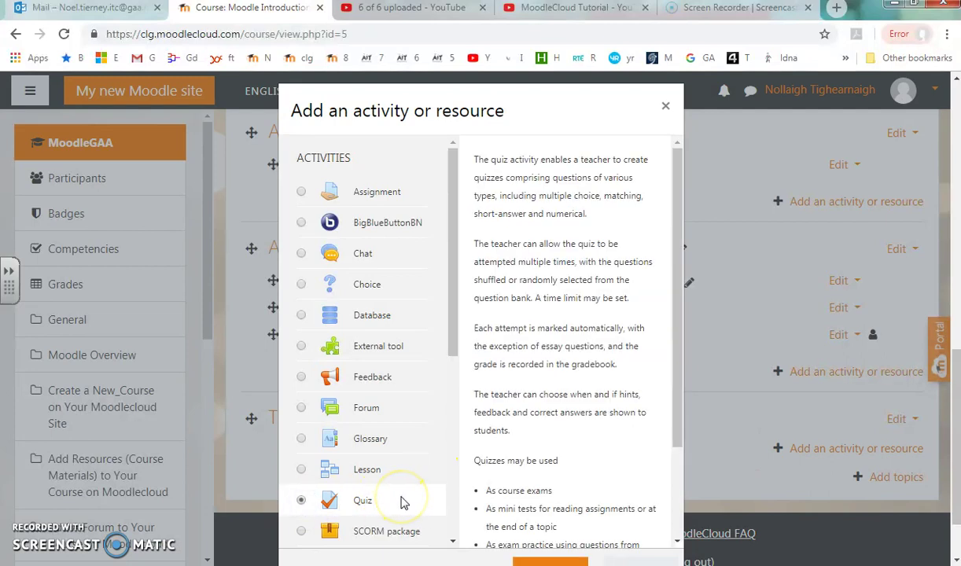